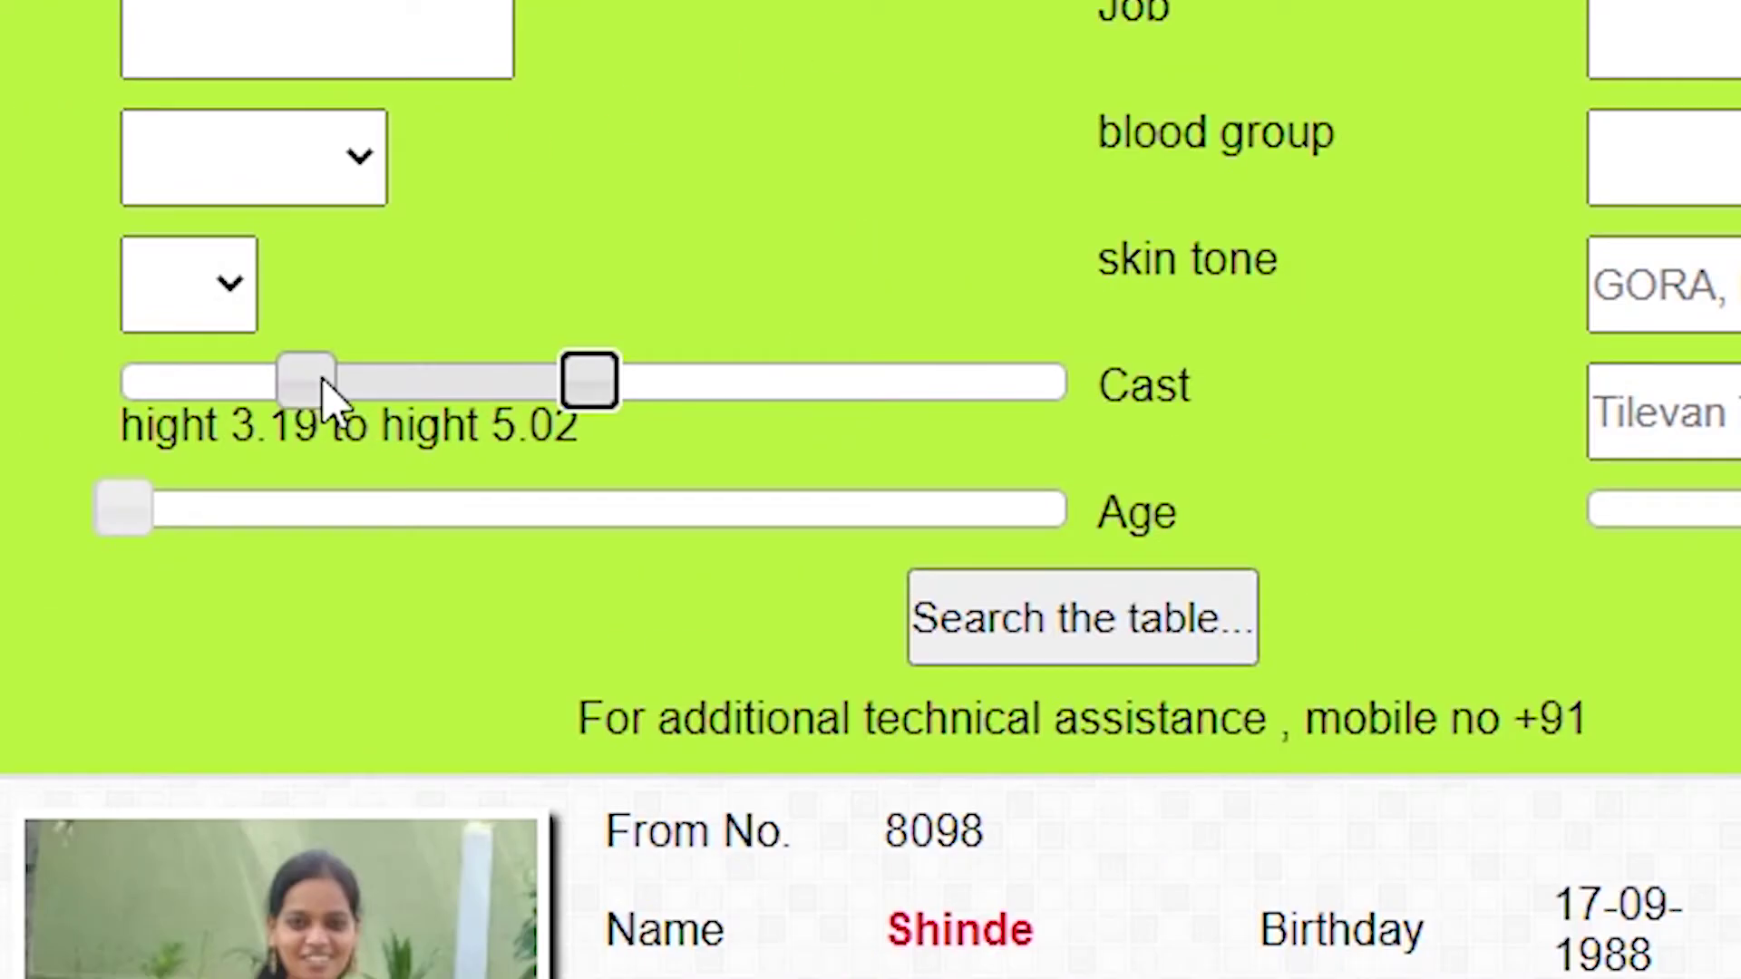
# Set the height slider to 3.18–5.15 and run the profile search.
pyautogui.moveTo(334, 398); pyautogui.dragTo(301, 381)
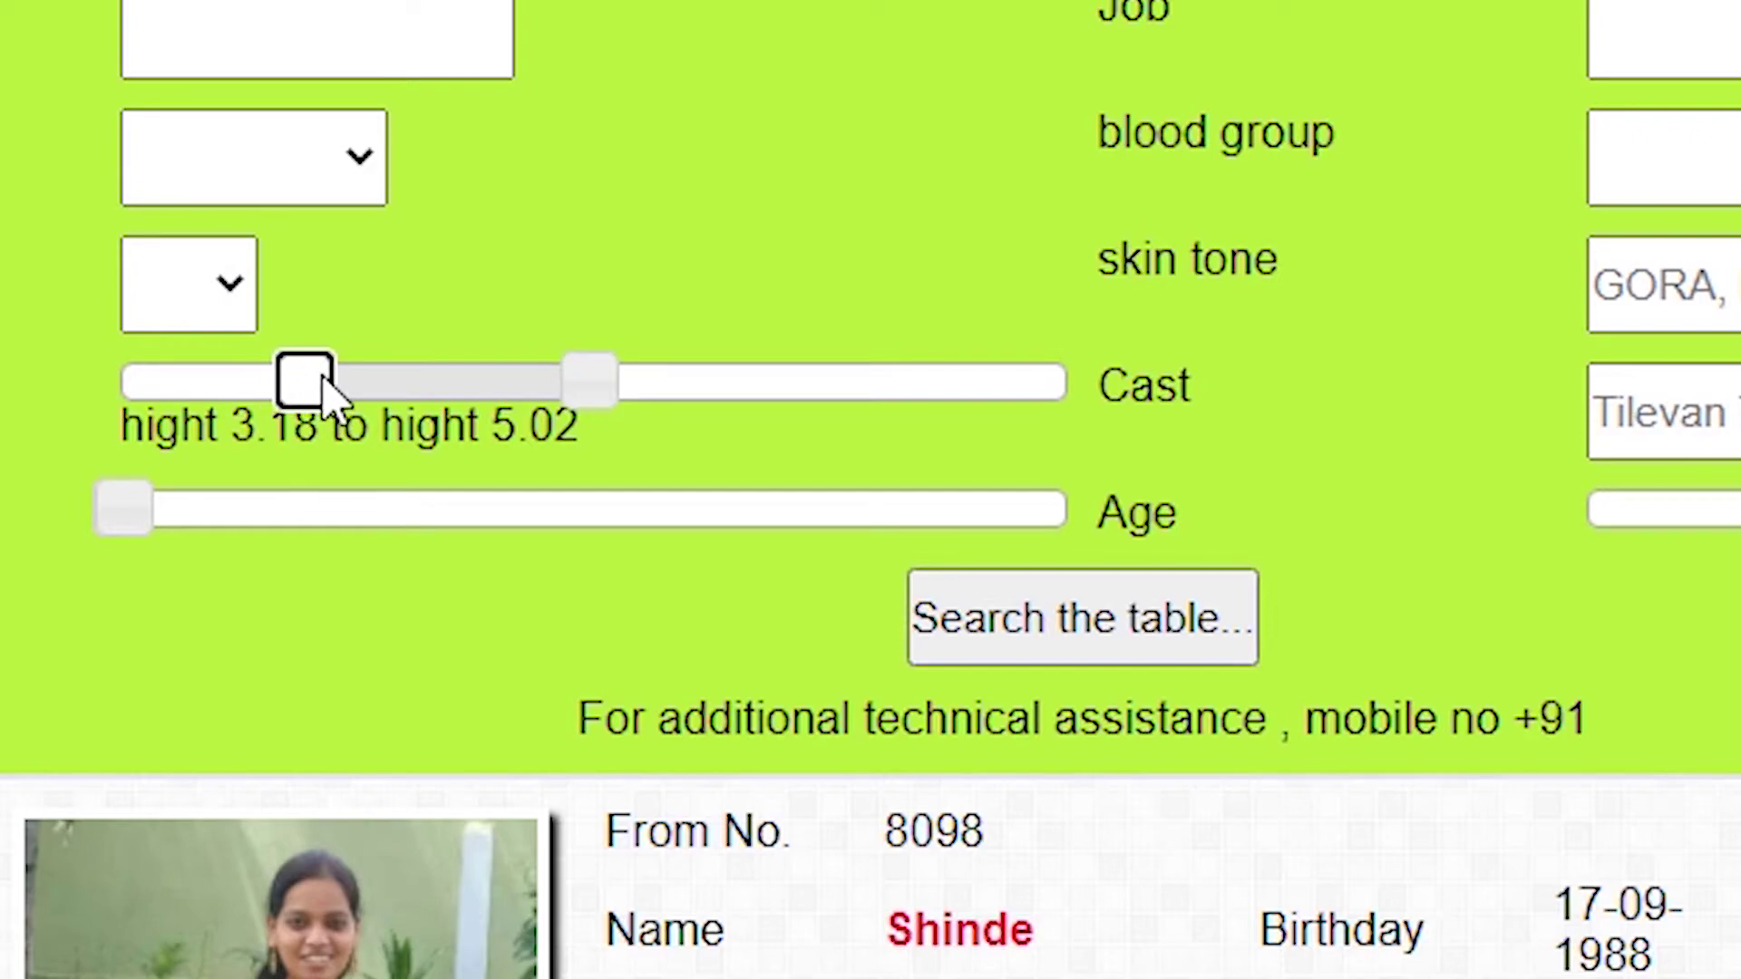
pyautogui.moveTo(603, 393); pyautogui.dragTo(617, 393)
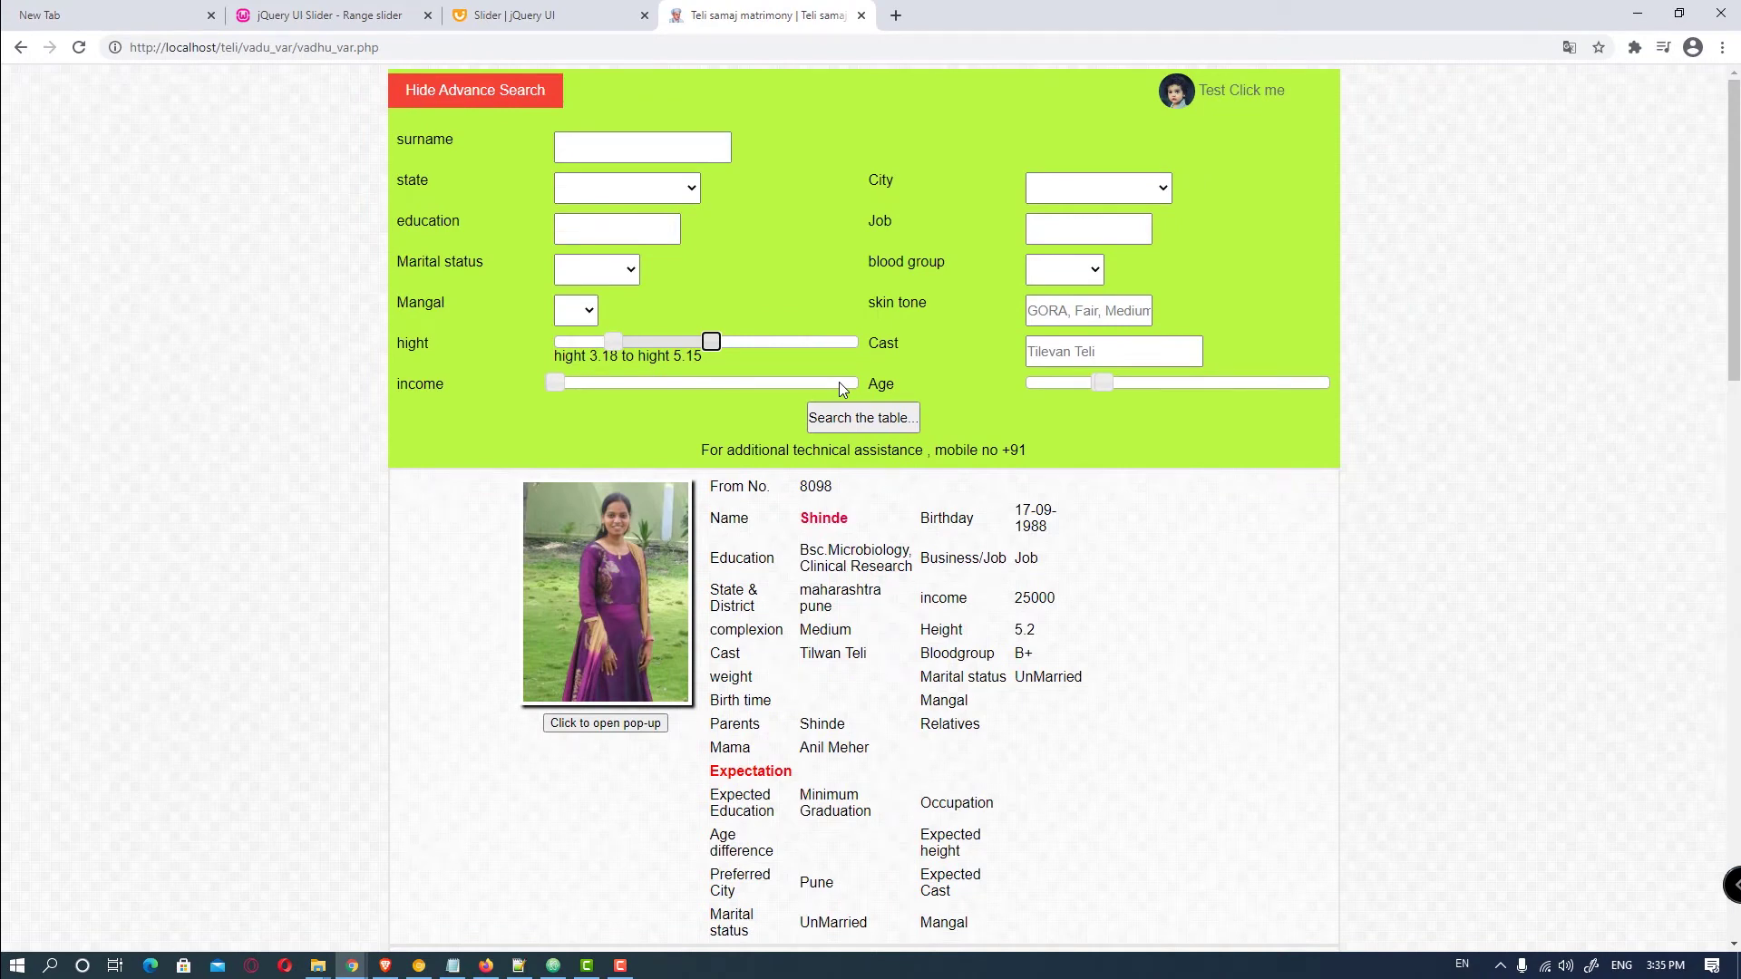
pyautogui.click(882, 423)
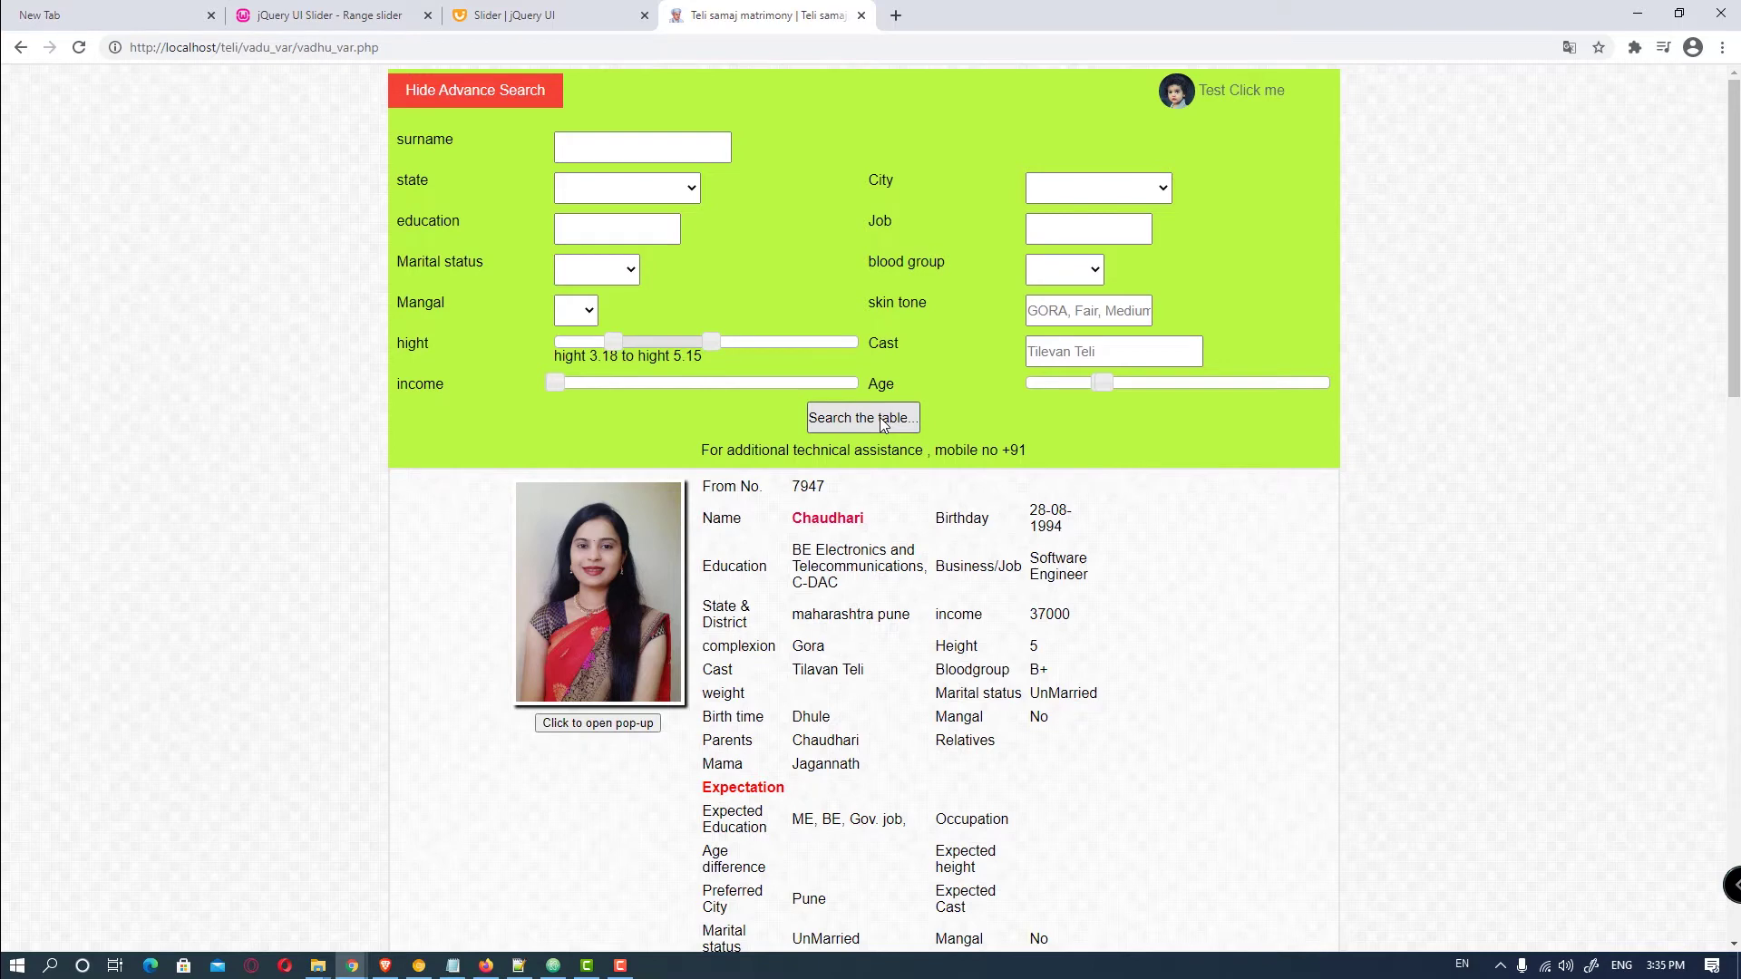
# Reload the jQuery UI slider demo, show its range-slider source, then bring up empty my_slidre.php.
pyautogui.click(572, 15)
pyautogui.hotkey('ctrl', 'l')
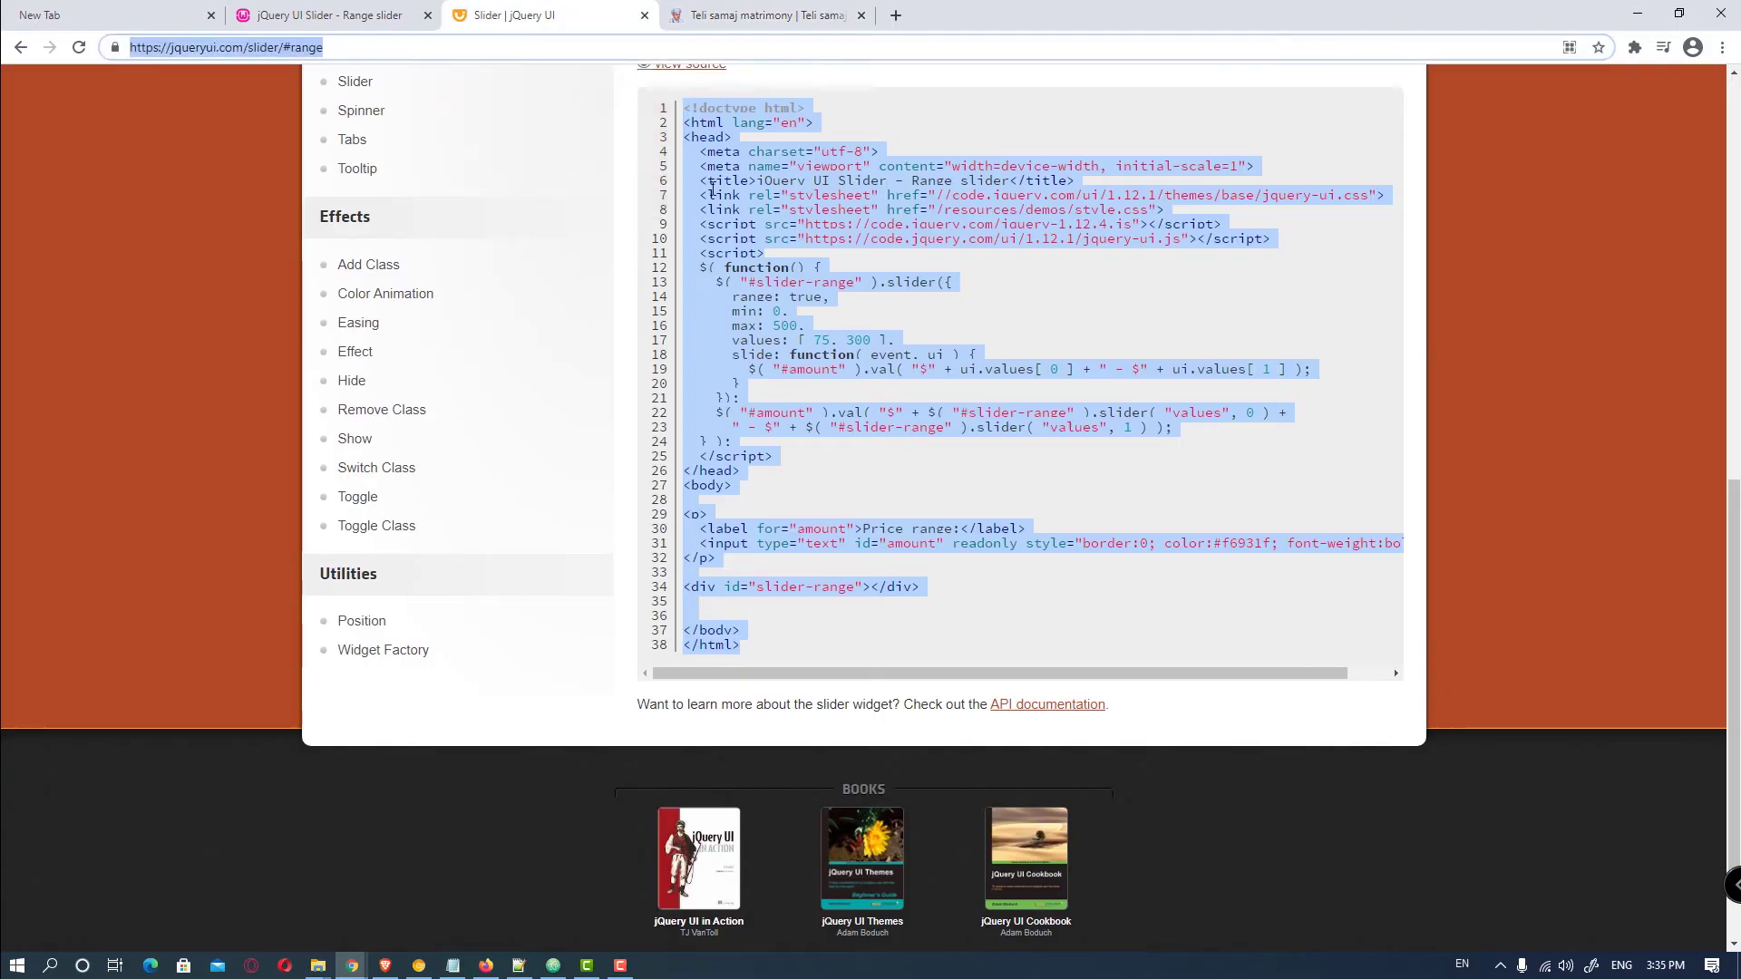
pyautogui.press('Return')
pyautogui.click(1234, 587)
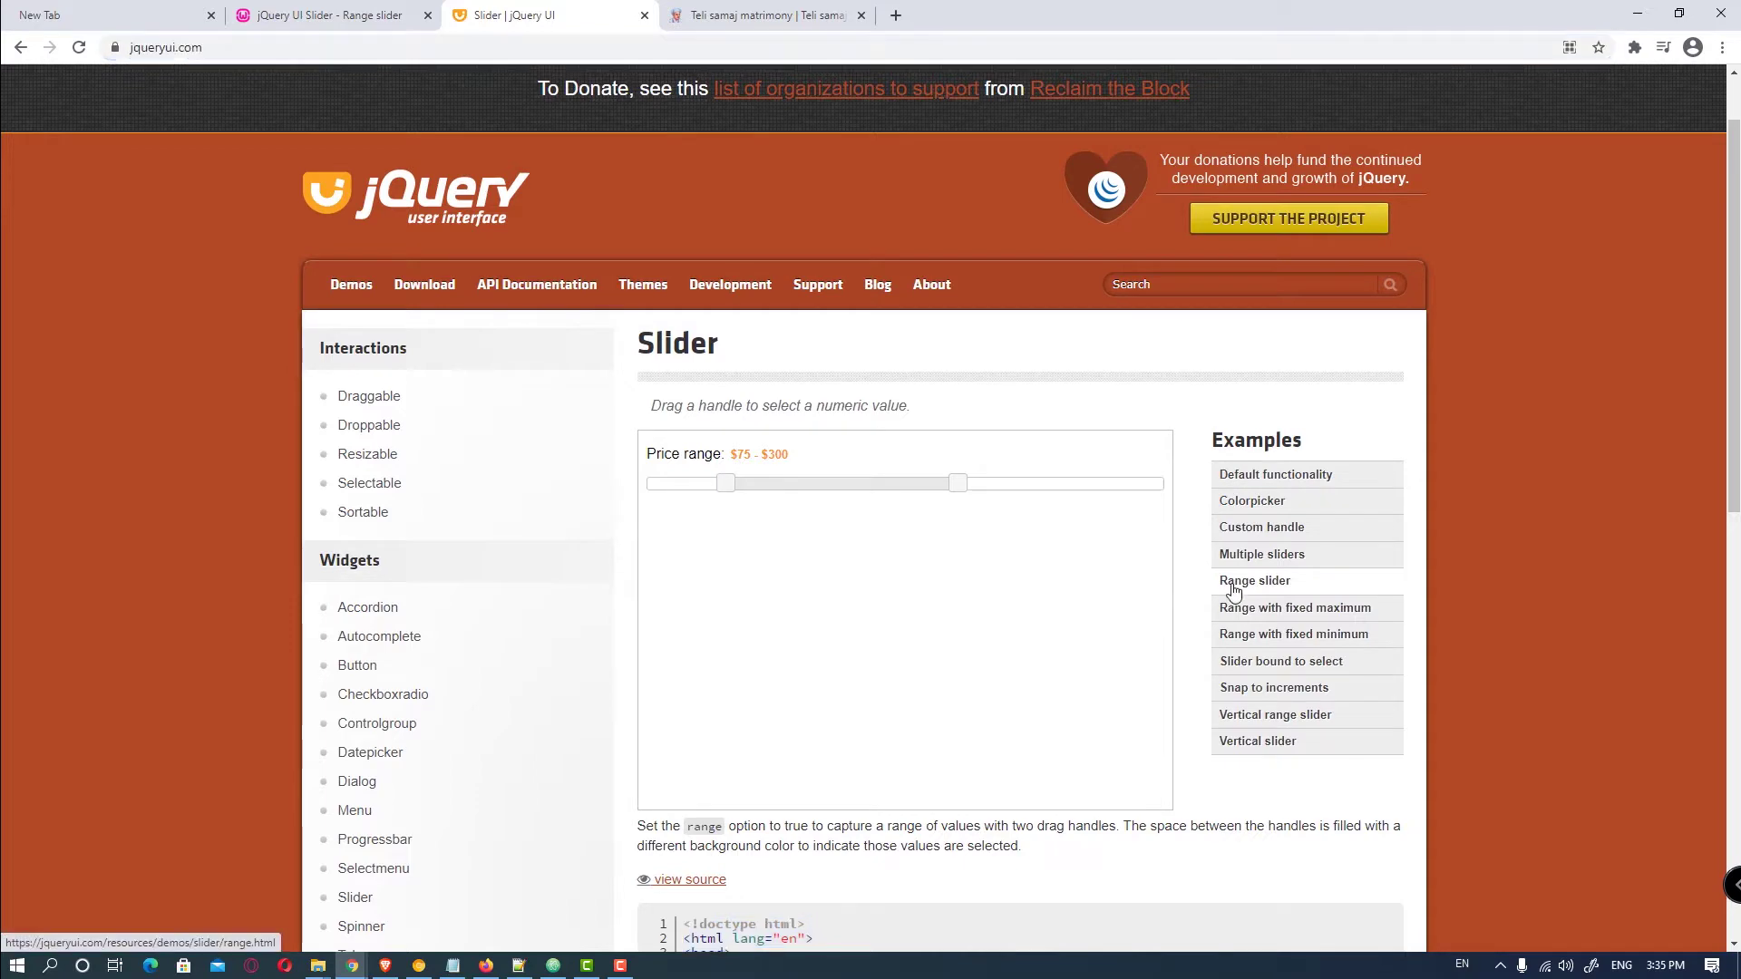
pyautogui.click(701, 884)
pyautogui.click(708, 881)
pyautogui.scroll(-3, 762, 871)
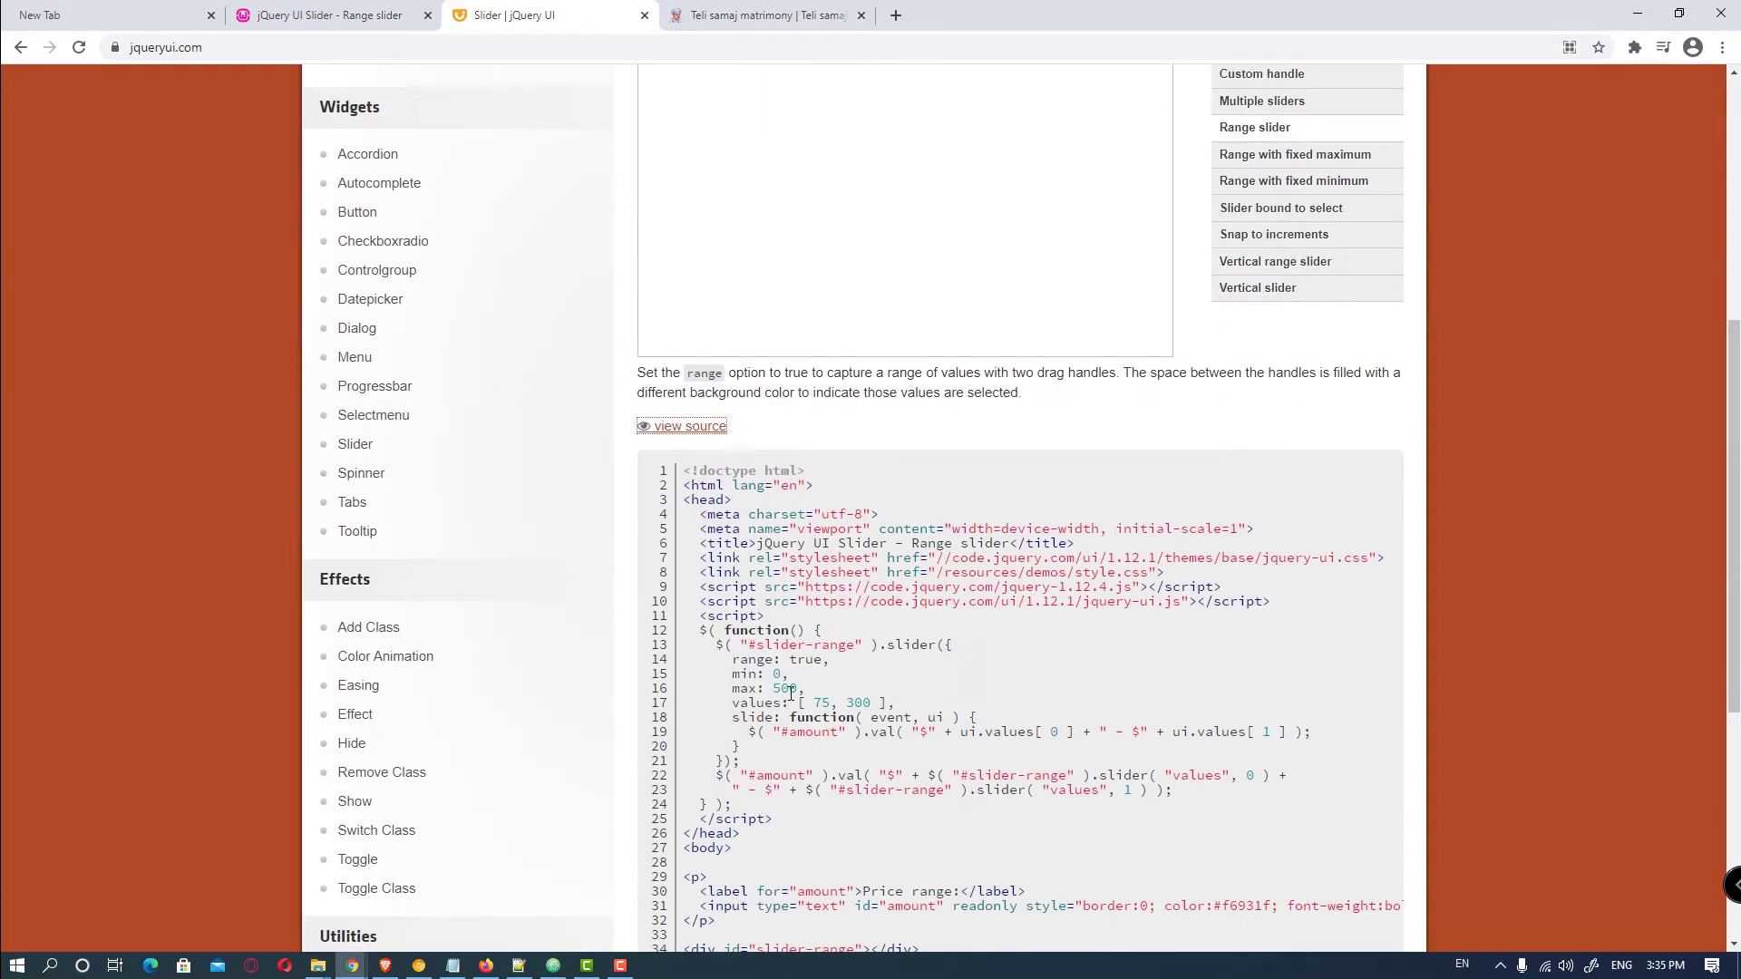
pyautogui.moveTo(680, 466); pyautogui.dragTo(803, 499)
pyautogui.scroll(-3, 858, 828)
pyautogui.scroll(5, 518, 801)
pyautogui.click(518, 966)
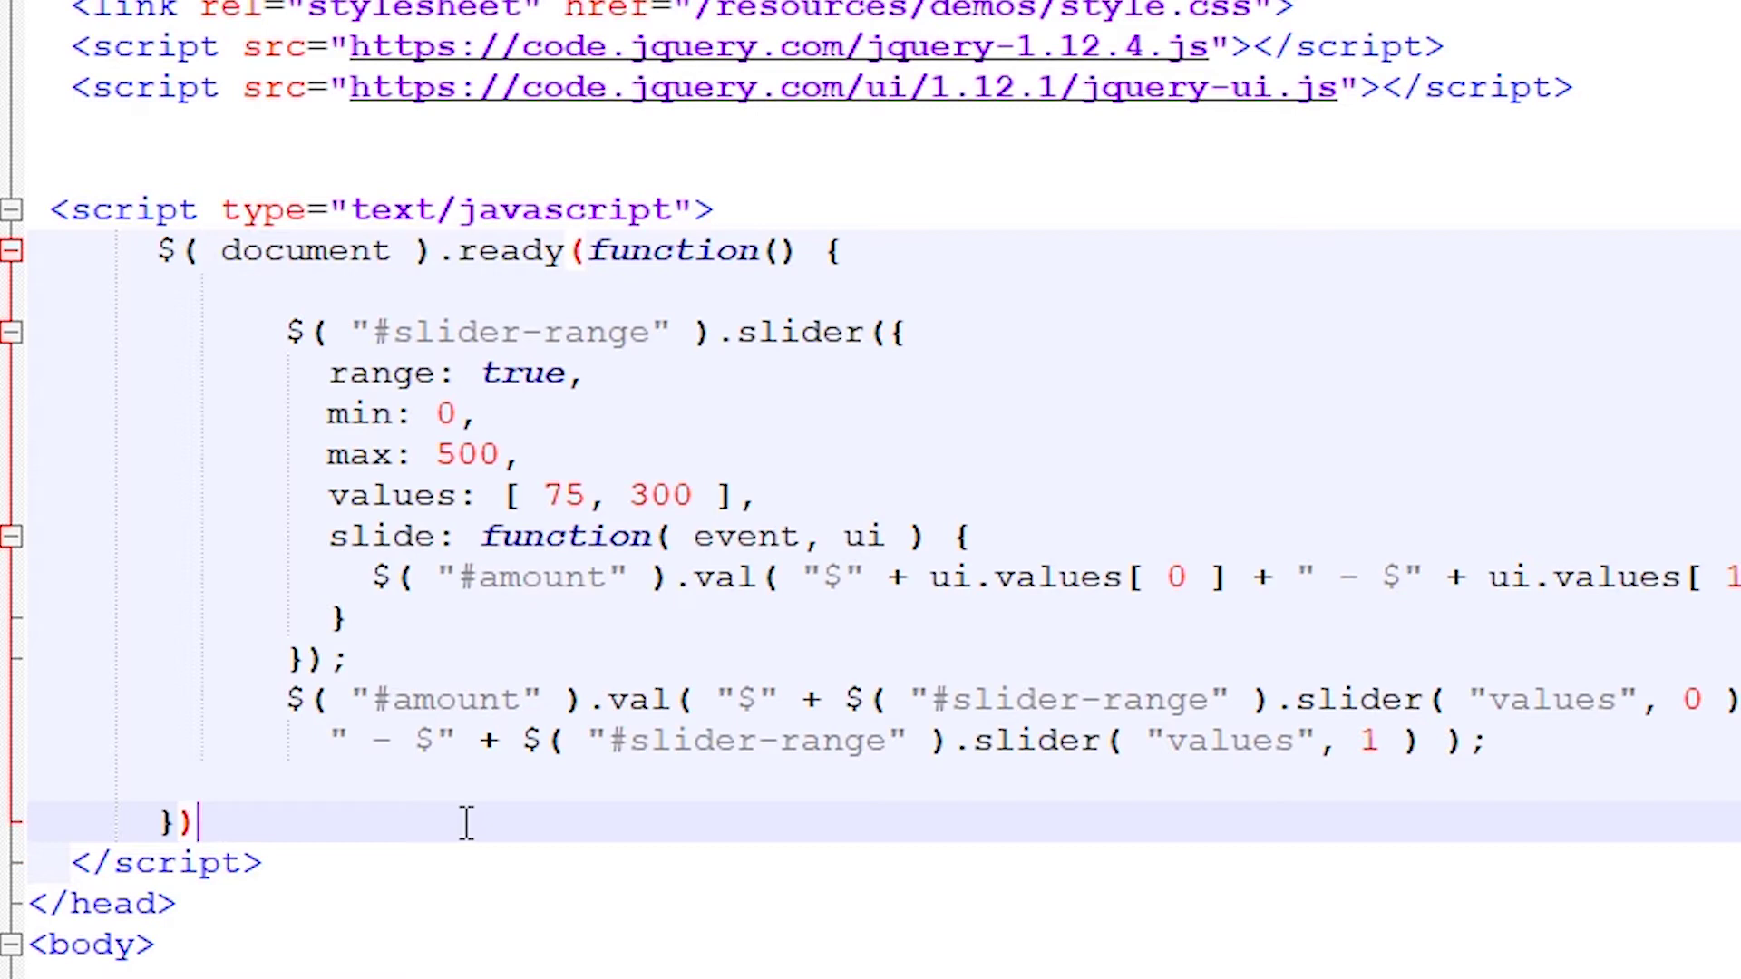
pyautogui.write('; //')
# Add a blank line in the ready function and change the slider min to 2.0 and max to 8.11.
pyautogui.click(786, 253)
pyautogui.press('Return')
pyautogui.click(418, 453)
pyautogui.press('Left')
pyautogui.press('BackSpace')
pyautogui.write('2.0')
pyautogui.press('Down')
pyautogui.press('BackSpace')
pyautogui.press('BackSpace')
pyautogui.press('BackSpace')
pyautogui.write('8.11')
# Change the starting values from 75 and 300 to 2.0 and 3.00.
pyautogui.doubleClick(421, 535)
pyautogui.write('2.0')
pyautogui.press('Right')
pyautogui.press('Right')
pyautogui.hotkey('shift', 'Right')
pyautogui.hotkey('shift', 'Right')
pyautogui.hotkey('shift', 'Right')
pyautogui.write('3.00')
# Add a 'step:0.01,' line below the max setting.
pyautogui.click(457, 479)
pyautogui.press('Return')
pyautogui.press('Return')
pyautogui.press('Return')
pyautogui.press('Up')
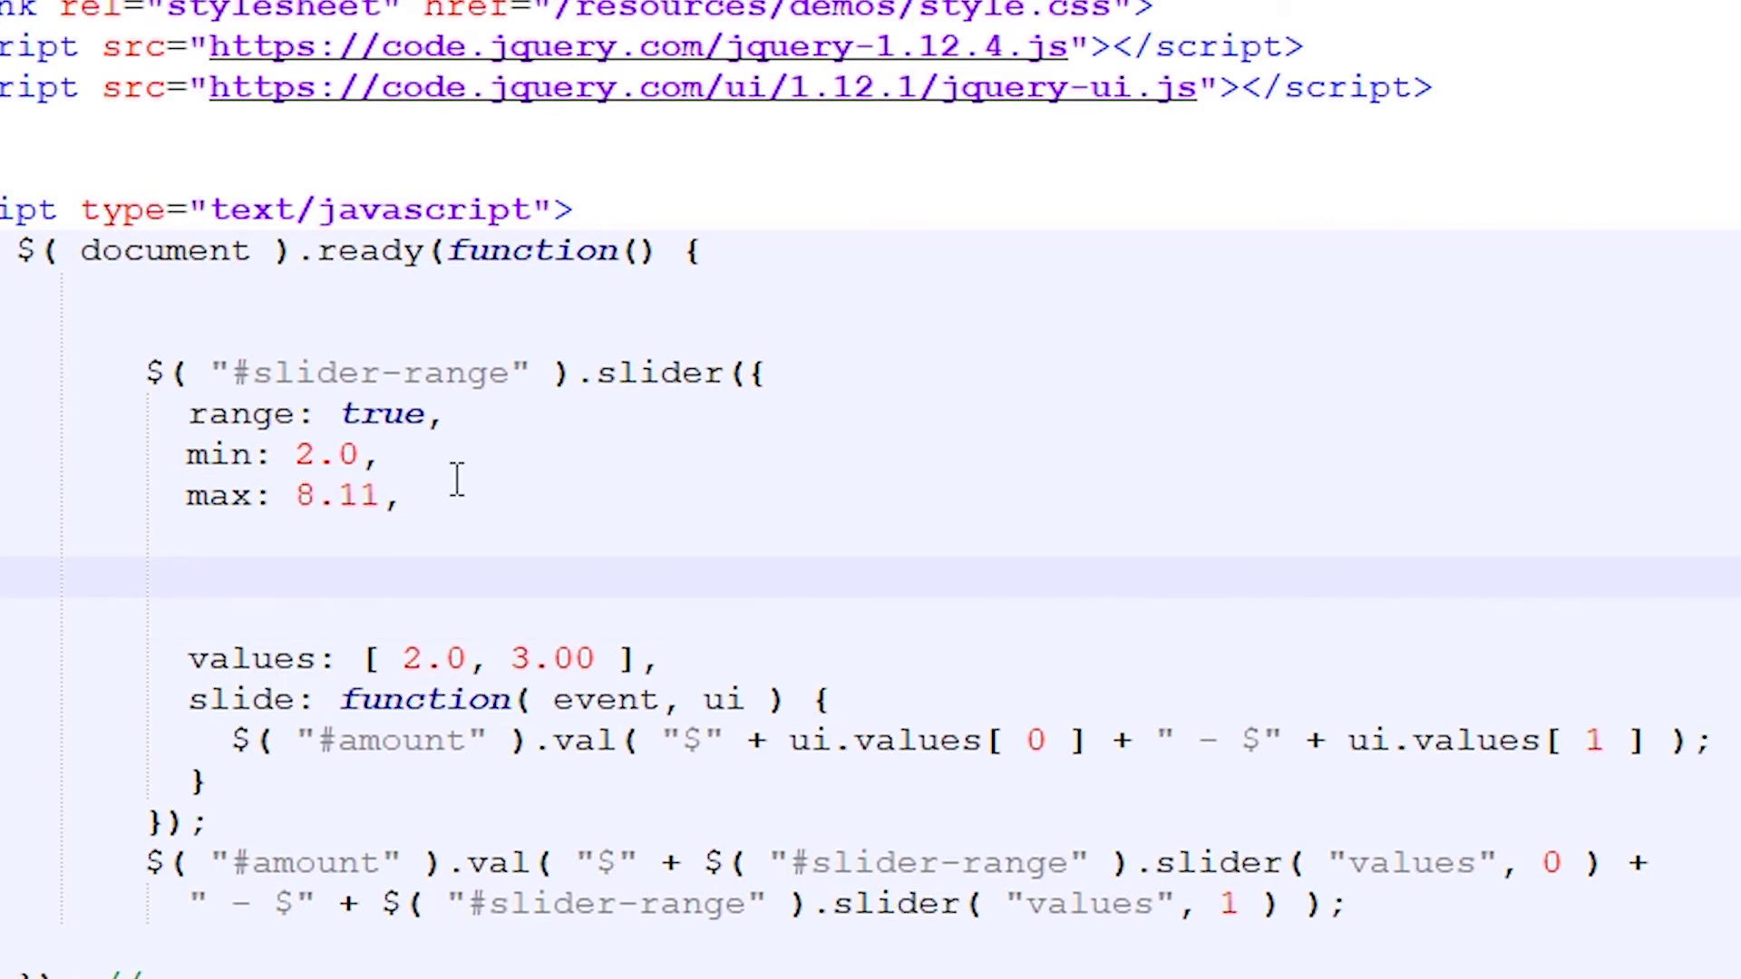
pyautogui.write('step')
pyautogui.press('BackSpace')
pyautogui.write(':')
pyautogui.press('BackSpace')
pyautogui.write('0.01')
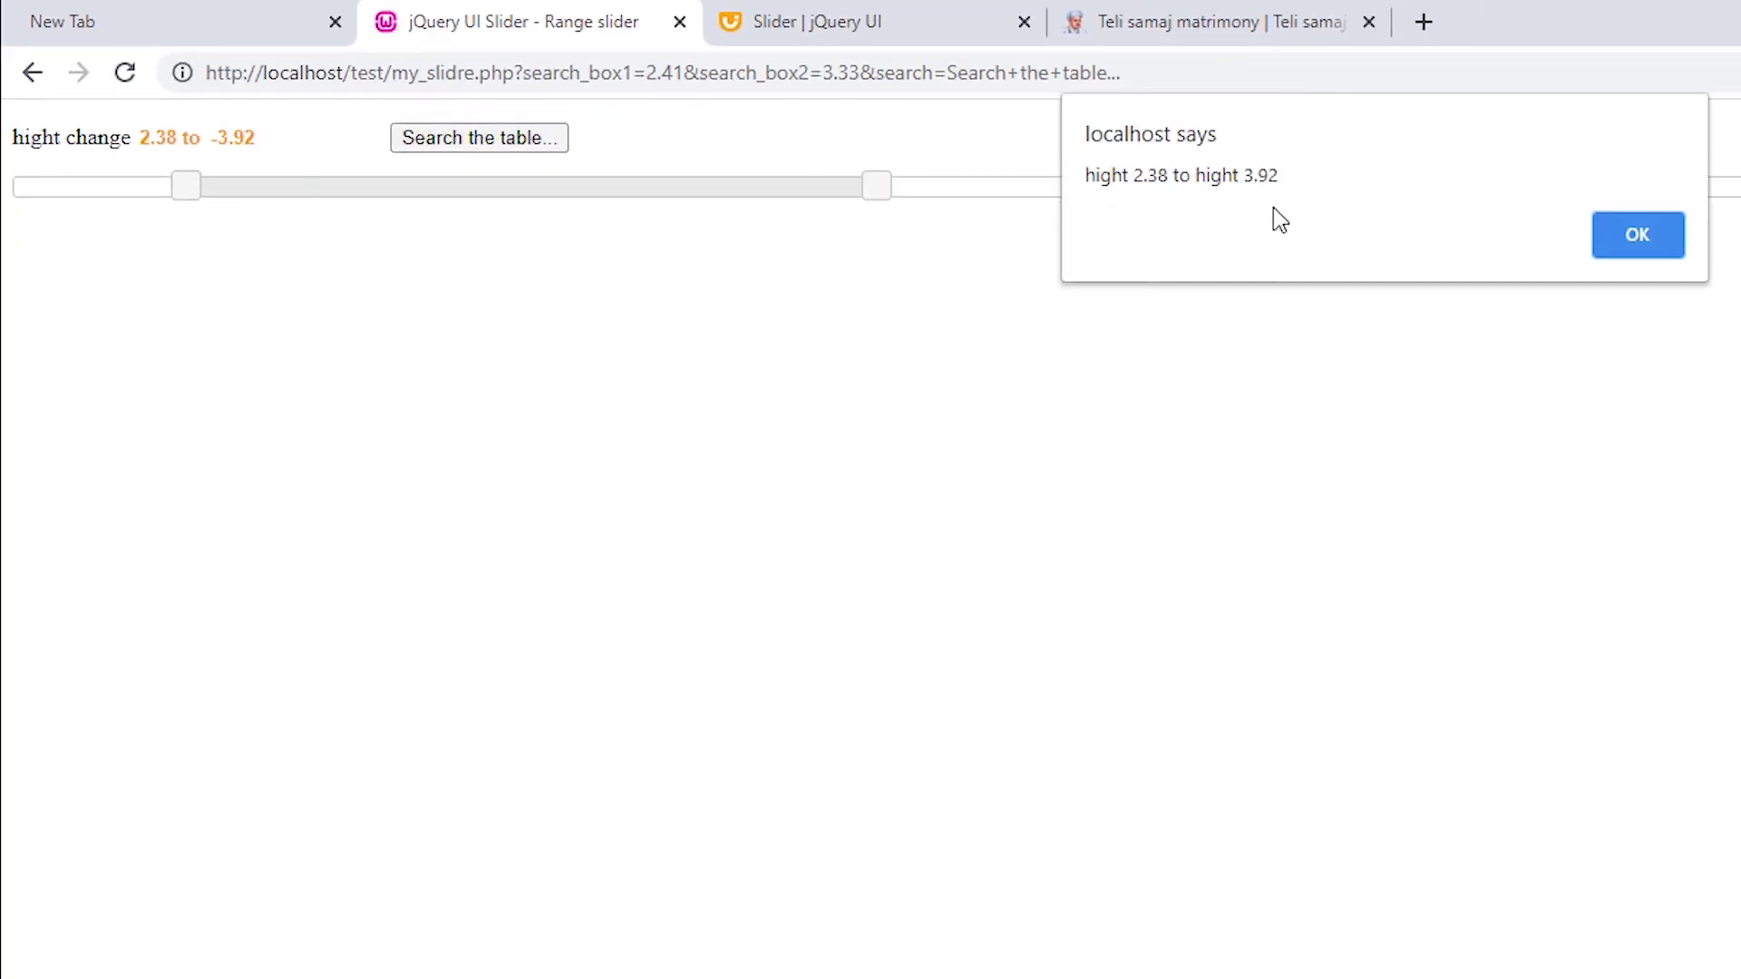
# Dismiss the 'hight 2.38 to hight 3.92' alert.
pyautogui.click(1640, 234)
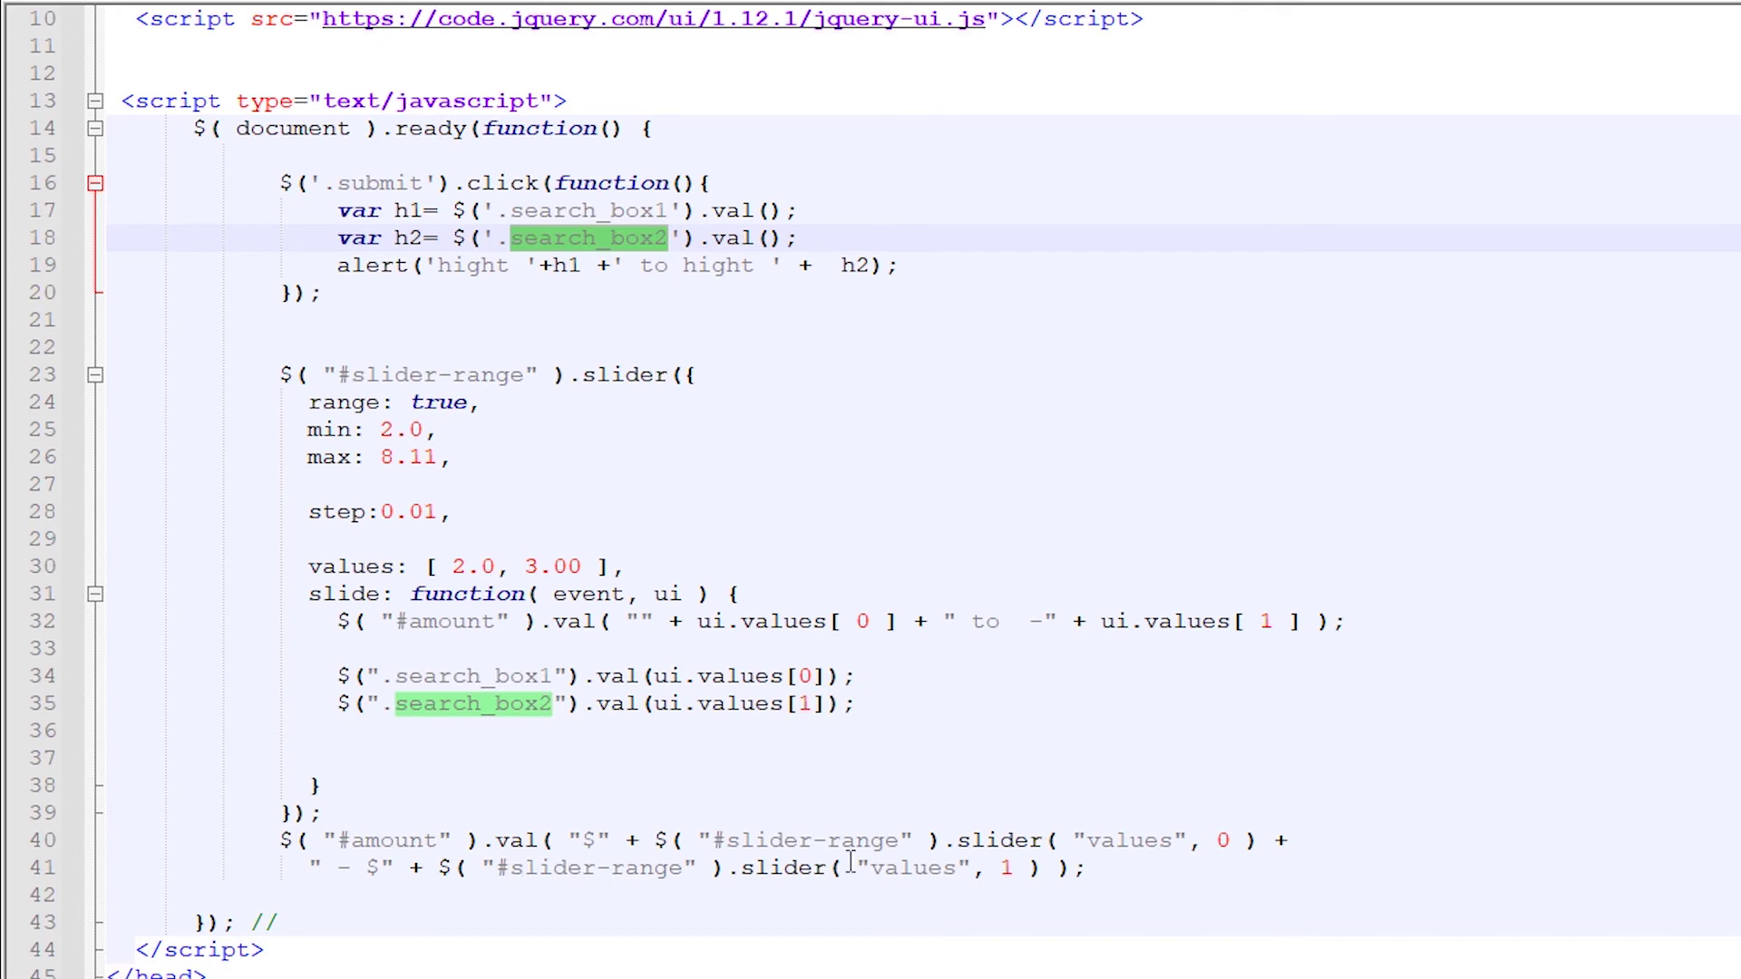
pyautogui.scroll(-3, 849, 866)
# Delete the '$' signs and fix spacing in the label strings on lines 32, 40 and 41.
pyautogui.click(1058, 374)
pyautogui.click(593, 593)
pyautogui.press('BackSpace')
pyautogui.click(382, 622)
pyautogui.press('BackSpace')
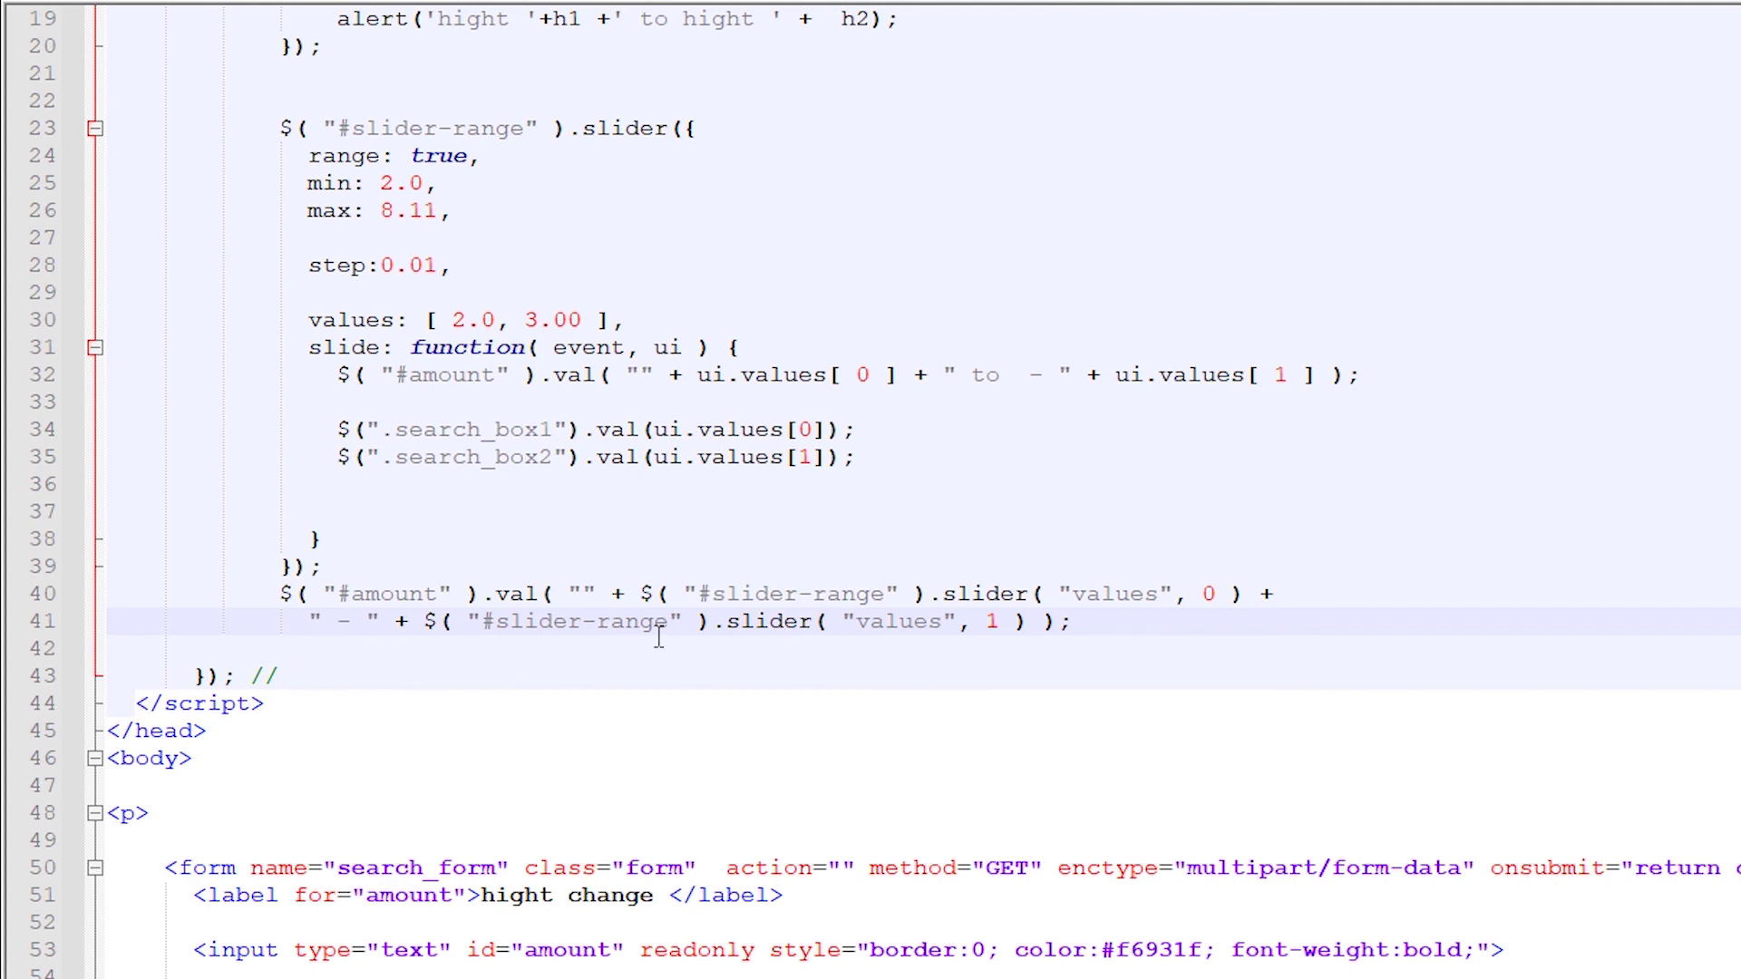